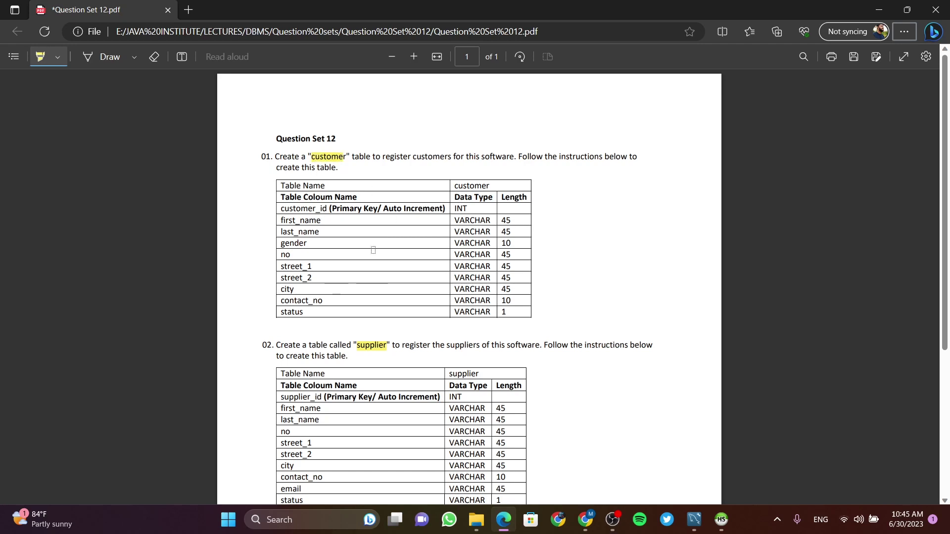
- Review the table specifications in the PDF, switch to MySQL Workbench and place a new table named customer in the EER diagram
scroll(382, 196, down, 1)
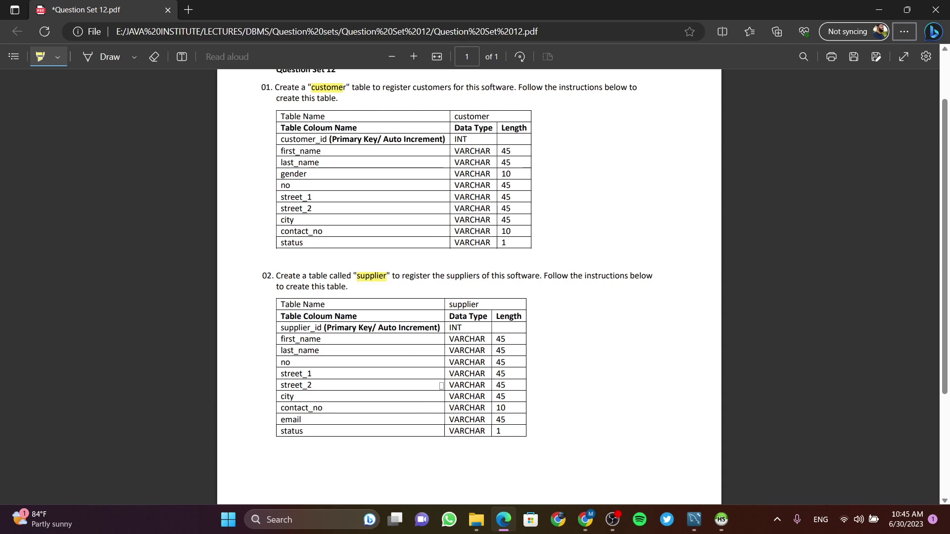
scroll(462, 332, up, 1)
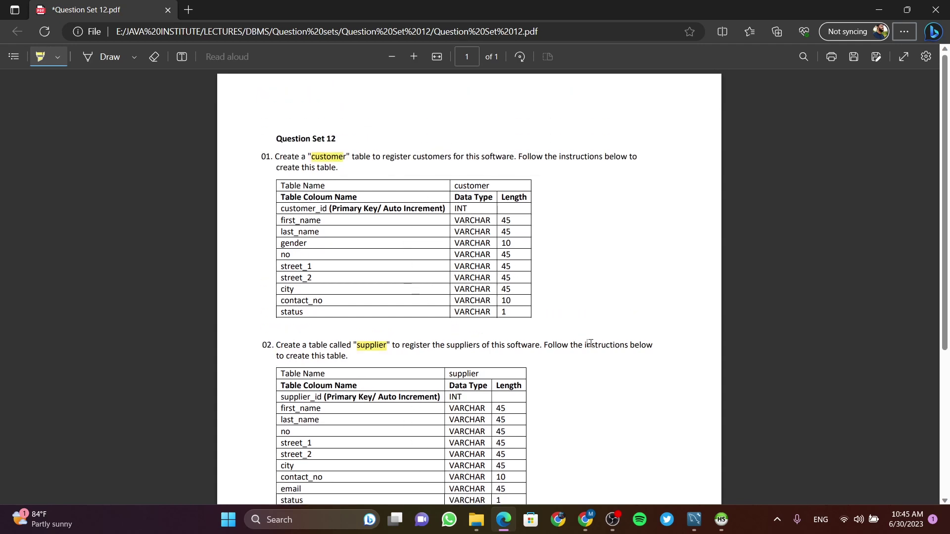
click(694, 518)
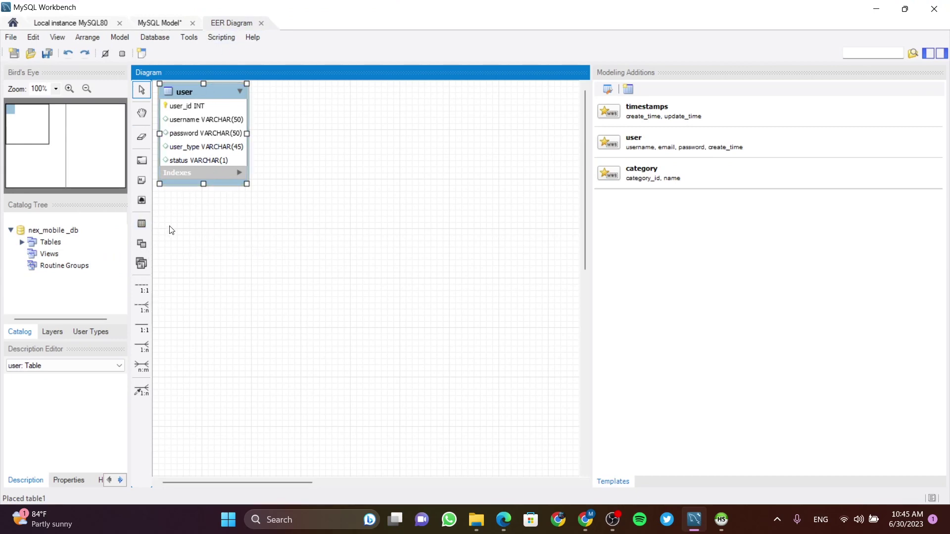
click(142, 223)
click(344, 142)
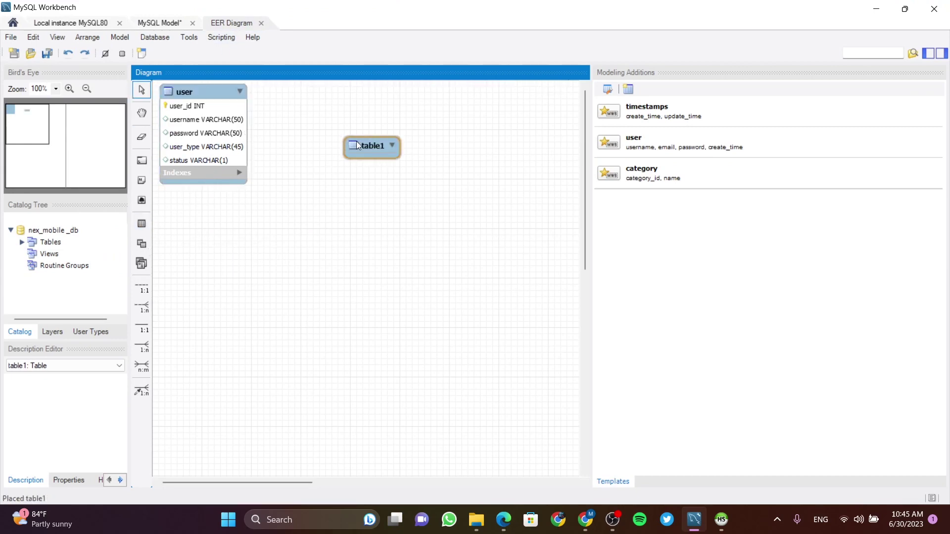
double_click(356, 144)
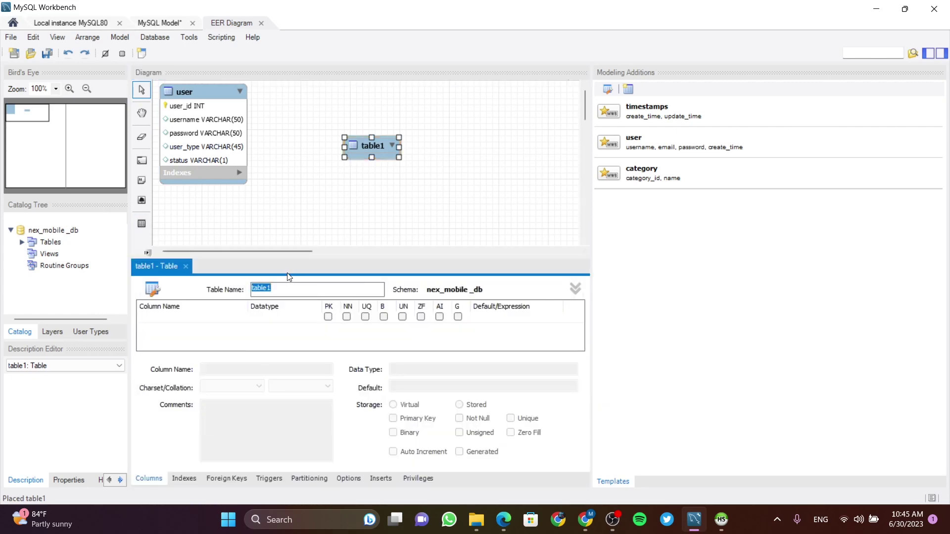
text(customer)
- Add an INT column customer_id to the customer table as an auto-increment primary key
double_click(183, 318)
text(c)
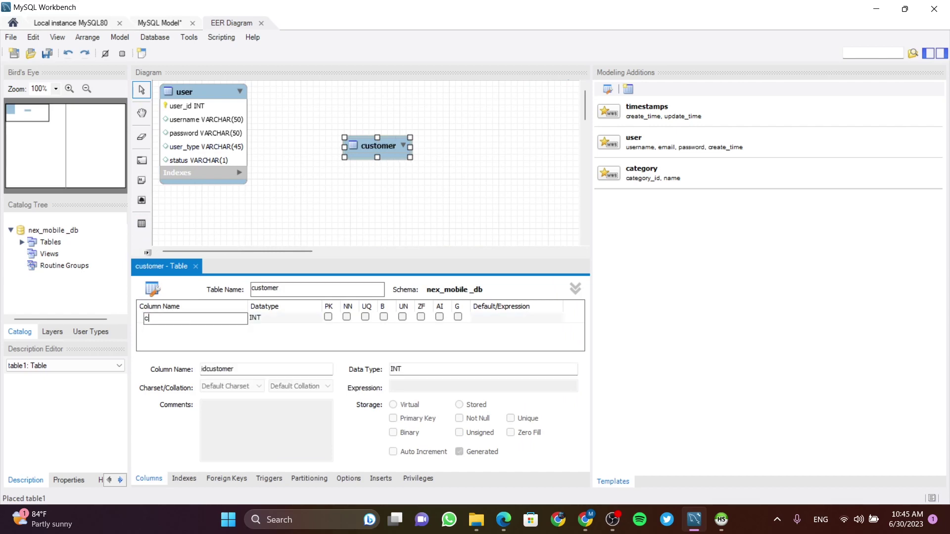
text(ustomer_id)
click(331, 323)
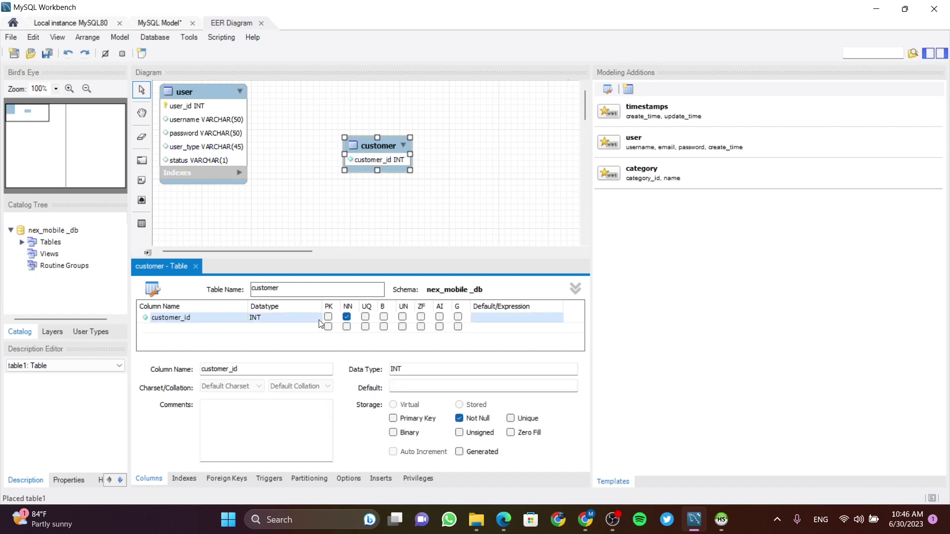
click(328, 317)
click(439, 317)
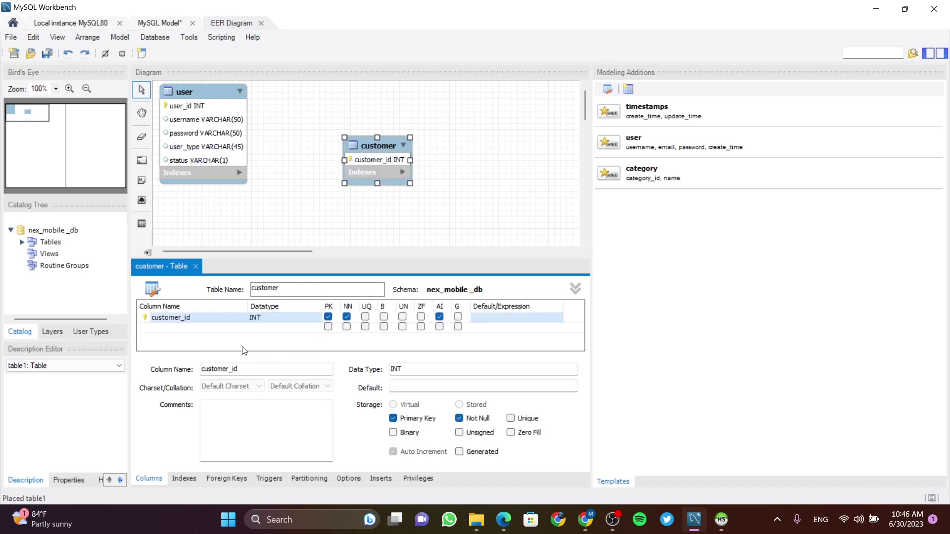
- Add VARCHAR(45) columns firtst_name and last_name to the customer table
double_click(206, 328)
text(fi)
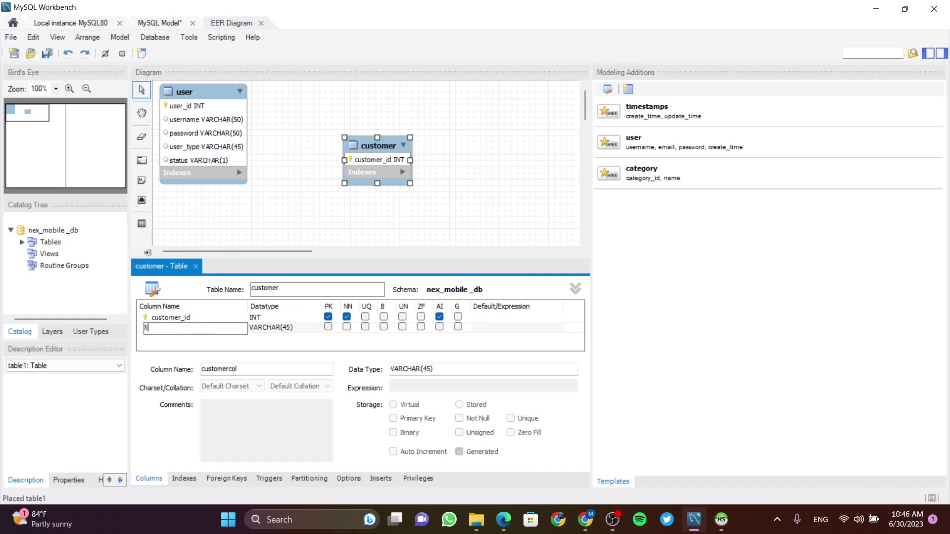
text(rtst_name)
double_click(188, 341)
text(last)
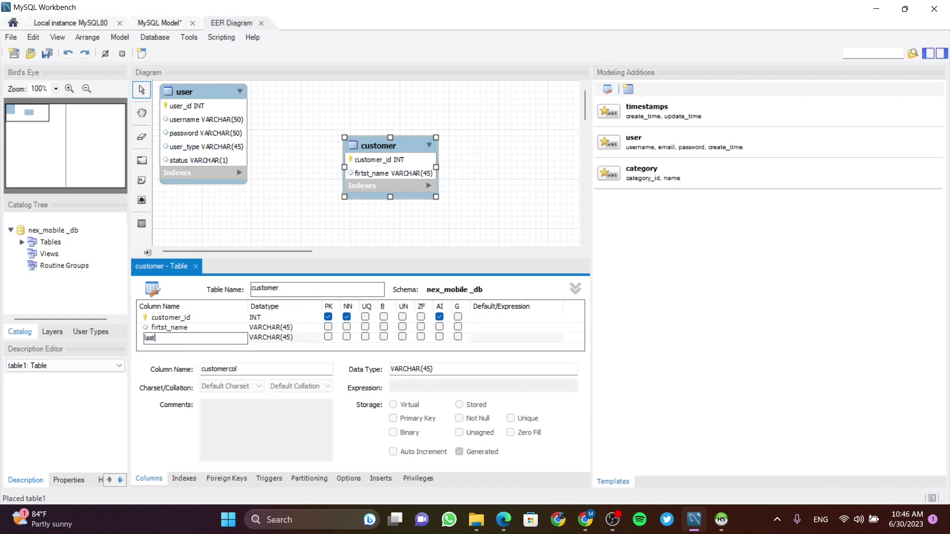
text(_)
text(name)
key(Return)
- Add a gender column to the customer table with data type VARCHAR(10)
text(gender)
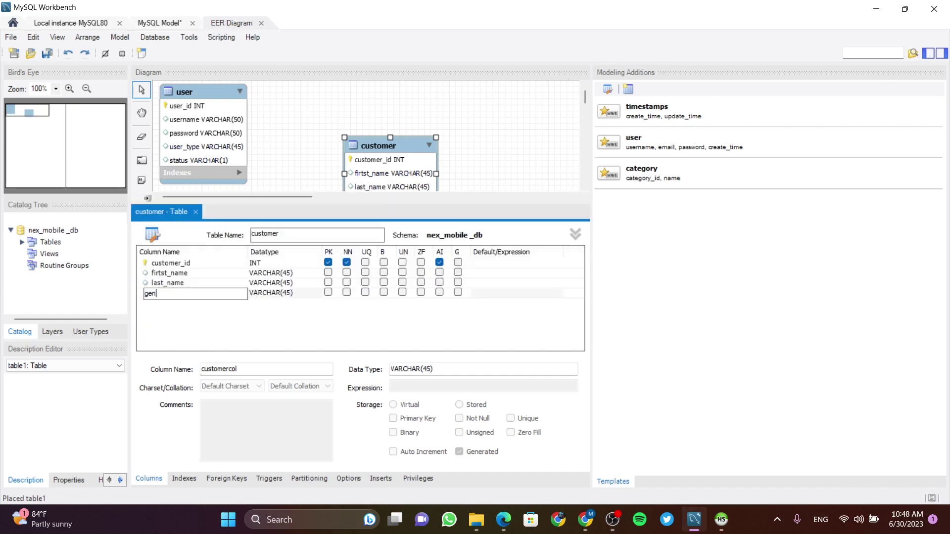
click(289, 294)
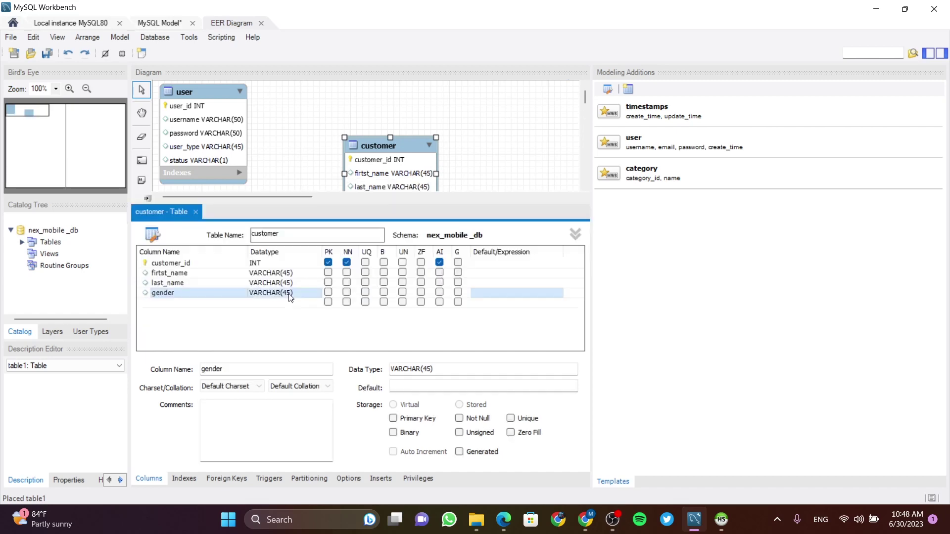
click(290, 294)
key(BackSpace)
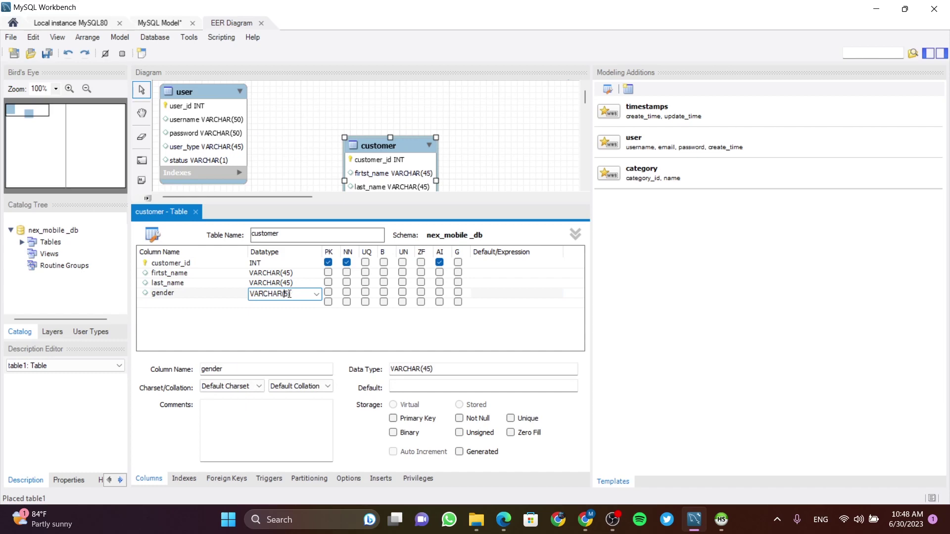
key(BackSpace)
text(10)
- Add VARCHAR(45) columns no and street_1 to the customer table
click(160, 304)
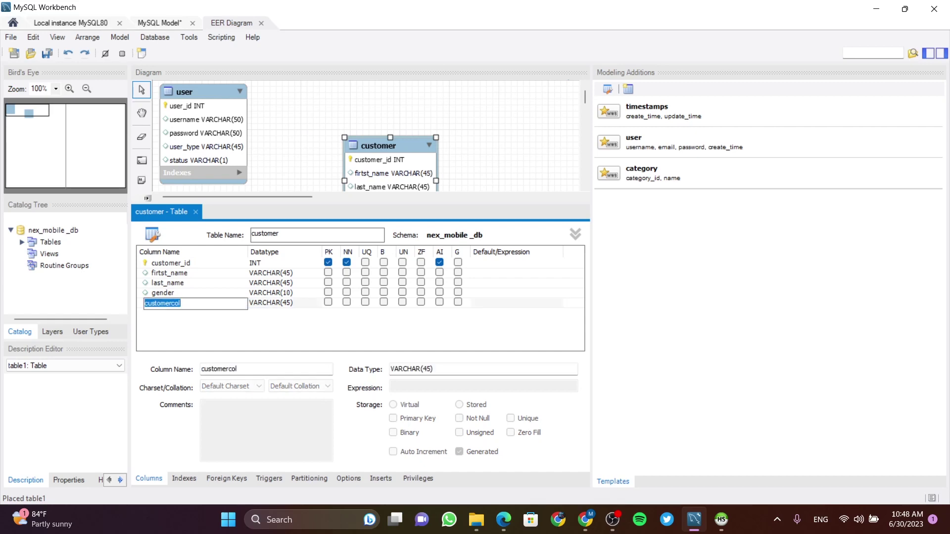
text(no)
click(171, 315)
text(str)
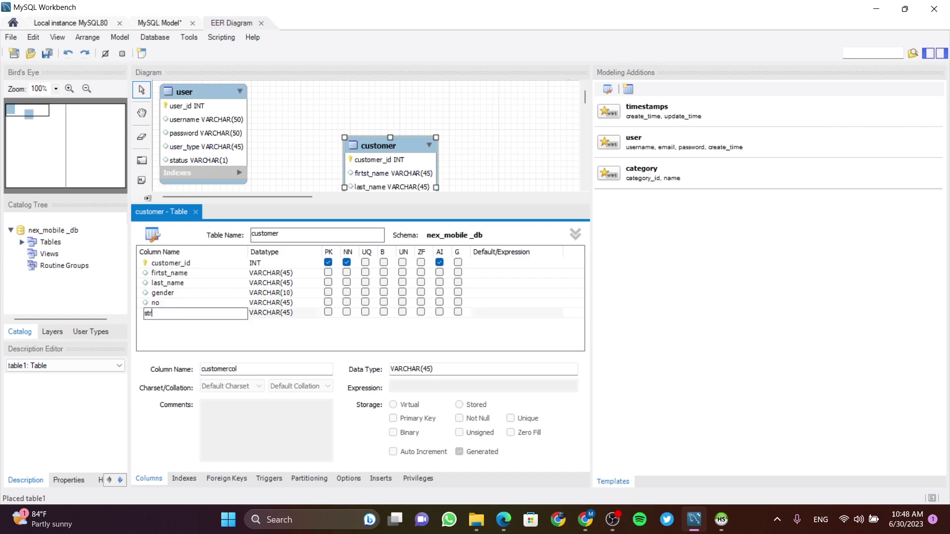
text(eet_1)
- Add VARCHAR(45) columns street_2 and city to the customer table
click(165, 324)
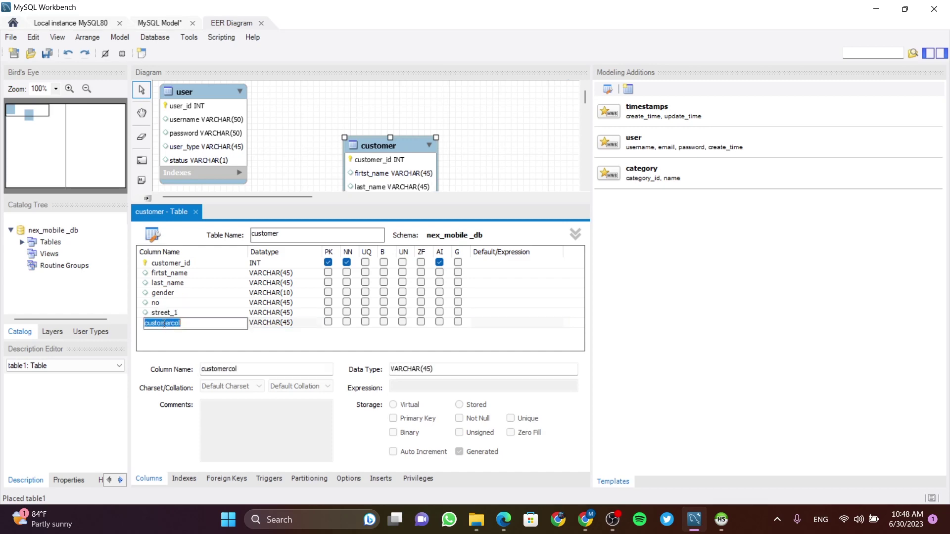
text(t)
key(BackSpace)
text(street_2)
click(162, 333)
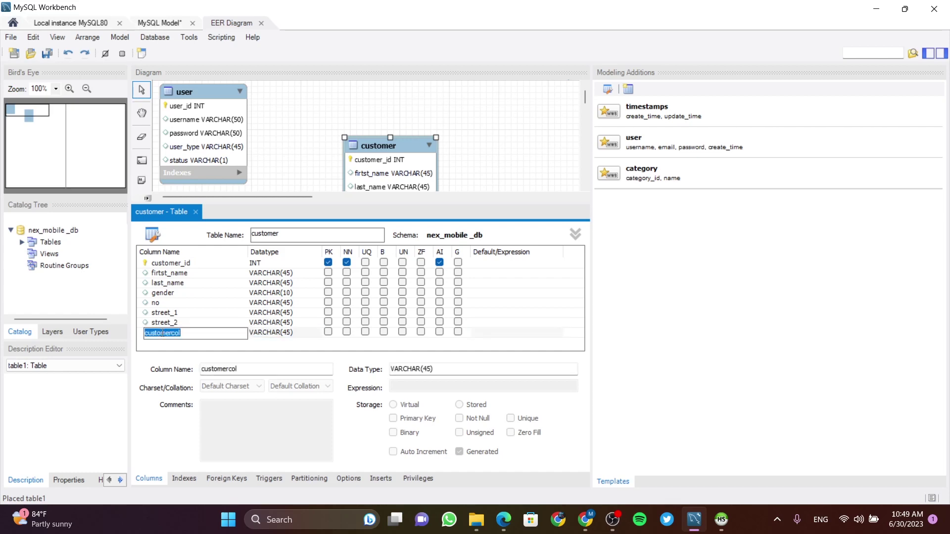
text(city)
- Add a column named contact_no below city in the customer table
click(170, 342)
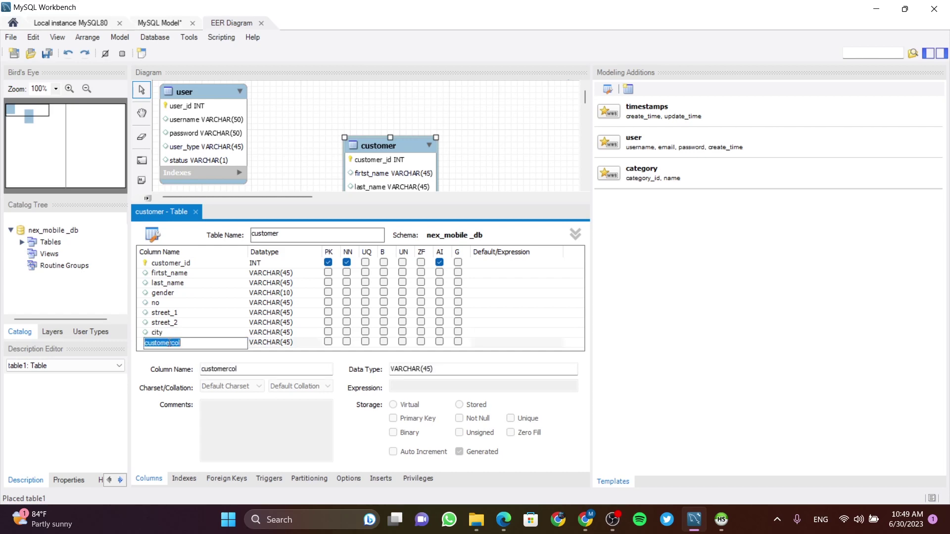
text(contatct)
key(Left)
key(Left)
key(BackSpace)
key(Right)
text(_no)
- Set the data type of the contact_no column to INT
click(291, 343)
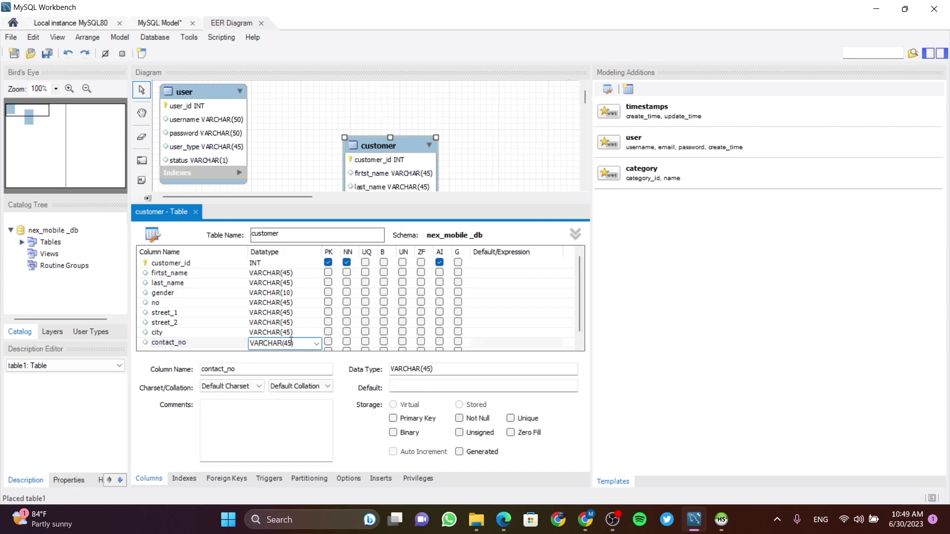
key(BackSpace)
key(BackSpace)
text(10)
key(ctrl+a)
text(INT)
key(Return)
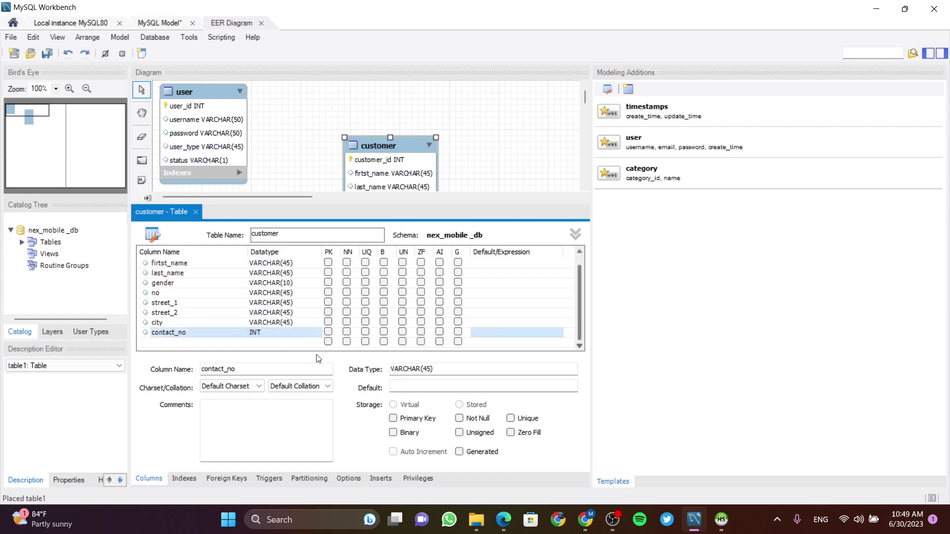
- Add a VARCHAR(1) column status to the customer table and move the finished table beside the user table in the diagram
double_click(193, 341)
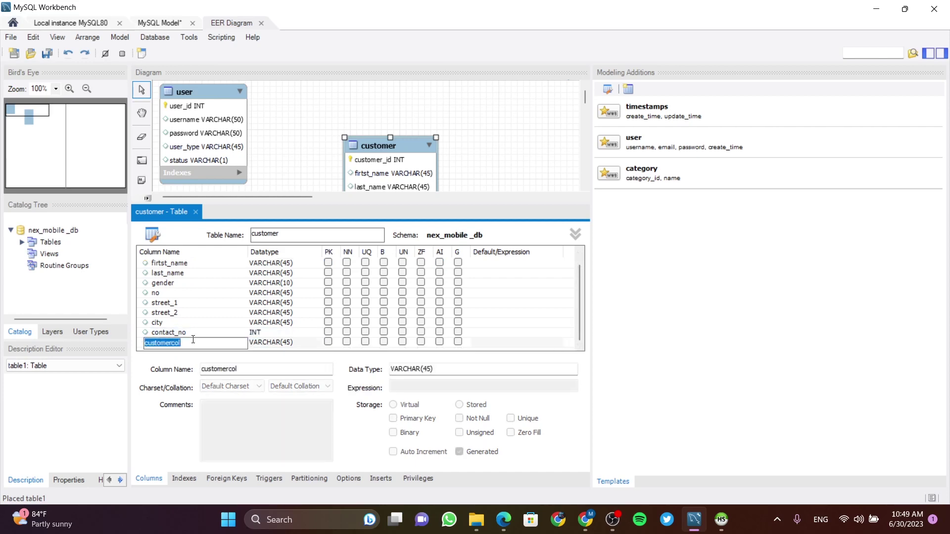
text(status)
click(290, 341)
click(290, 342)
click(297, 342)
key(BackSpace)
key(BackSpace)
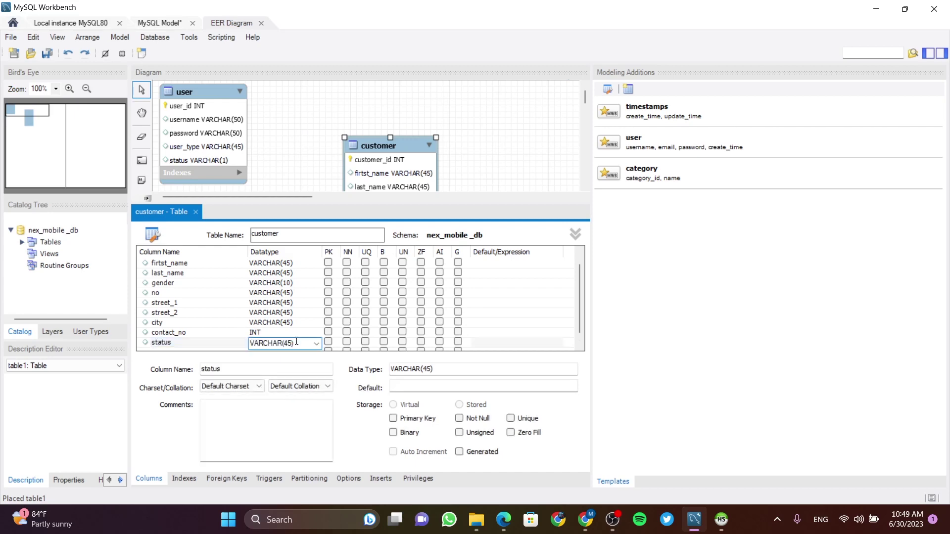
key(BackSpace)
text(1))
click(197, 212)
drag(367, 149, 281, 96)
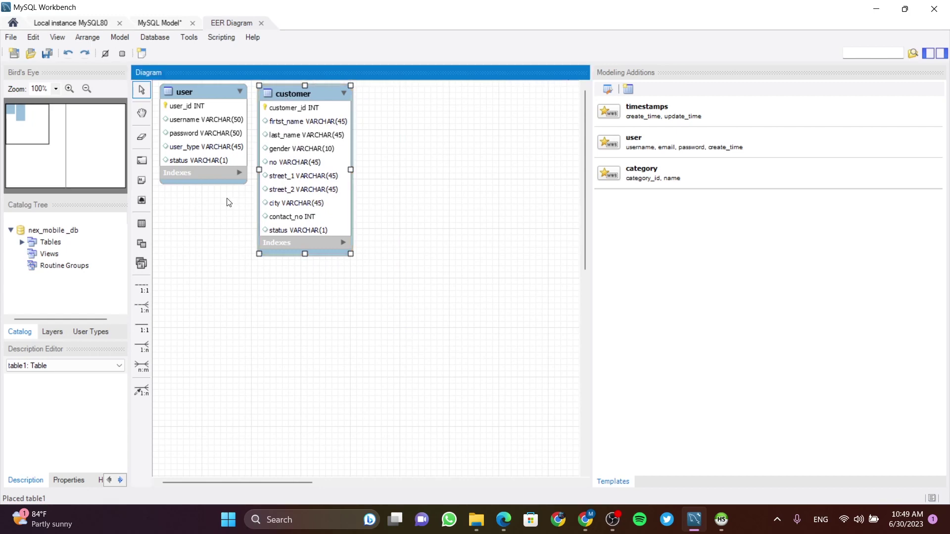
- Place another new table beside the customer table in the diagram and name it supplier
click(144, 223)
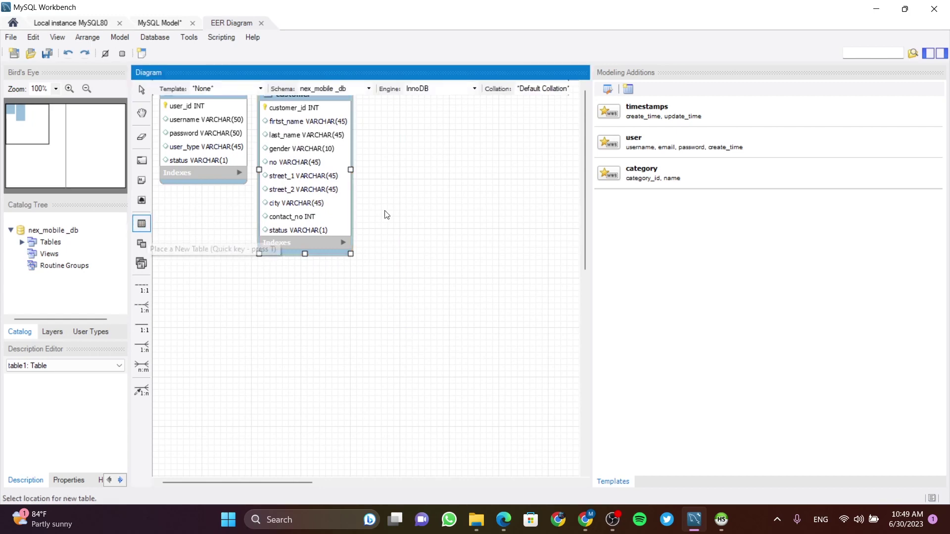
click(419, 168)
drag(436, 174, 419, 111)
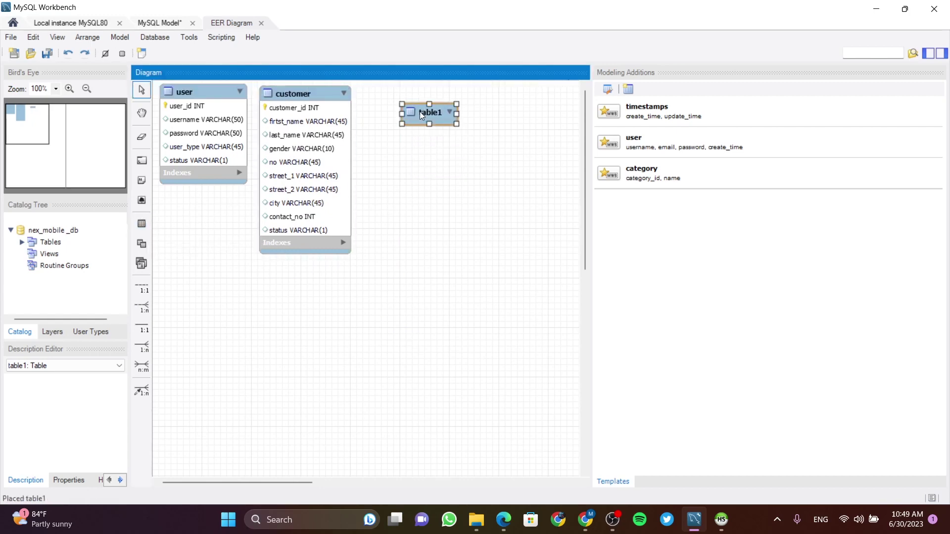
double_click(419, 111)
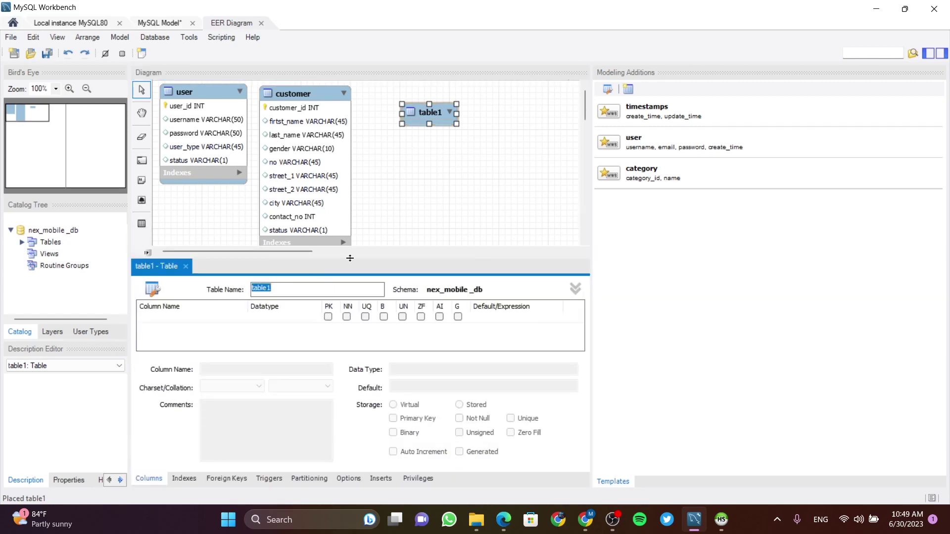
drag(348, 256, 355, 173)
double_click(261, 204)
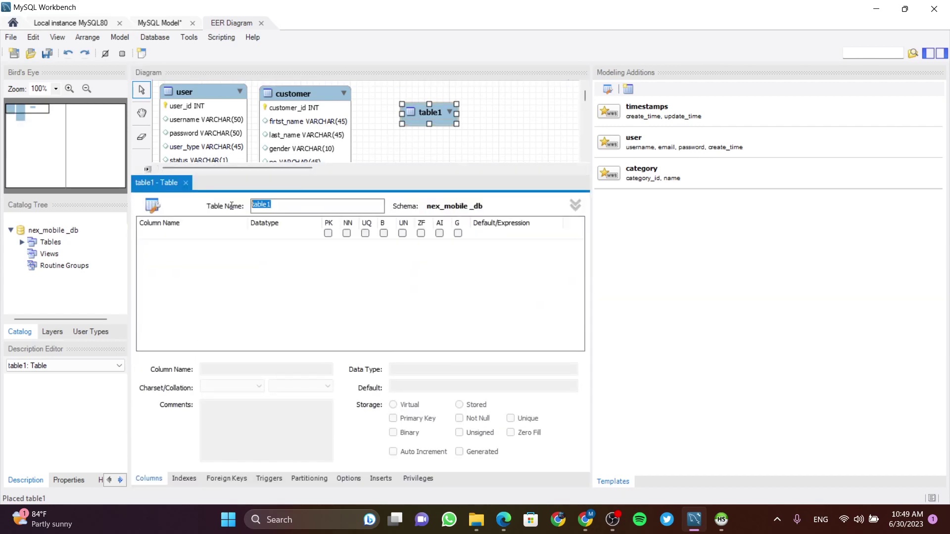
text(supplier)
- Add an INT column supplier_id to the supplier table as an auto-increment primary key
click(183, 240)
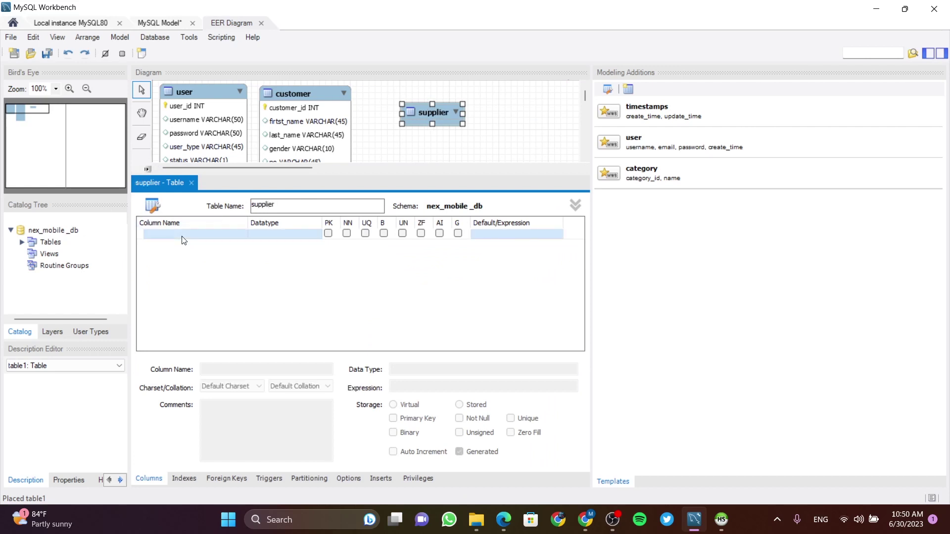
click(184, 236)
text(su)
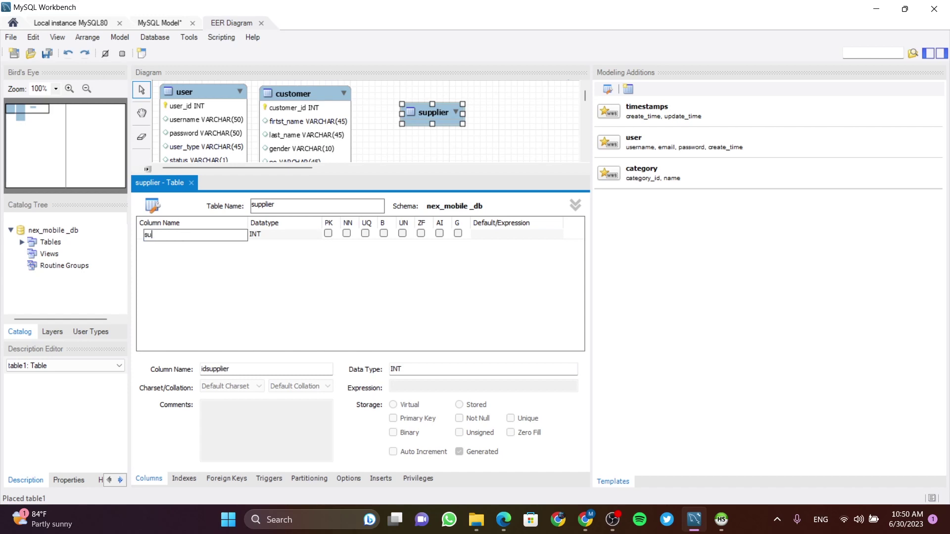
text(pplier_id)
click(328, 233)
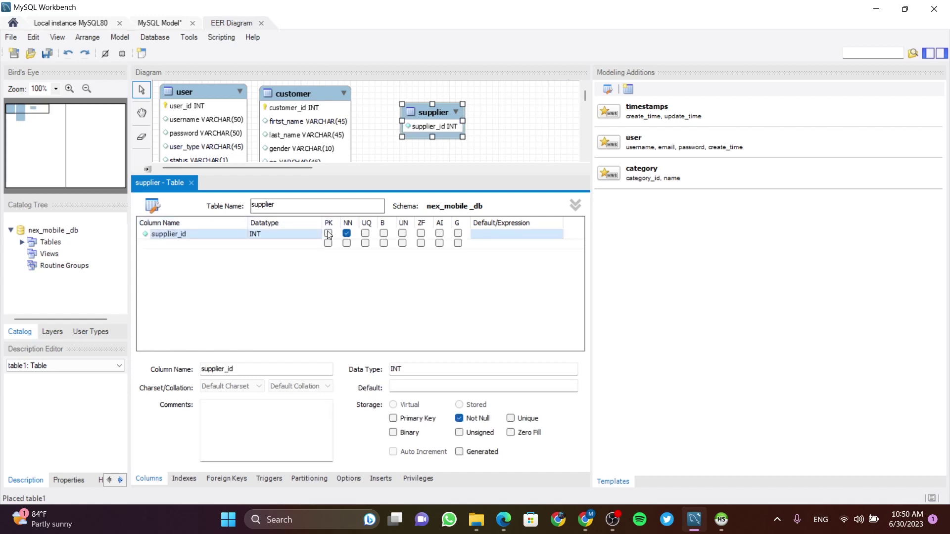
click(440, 233)
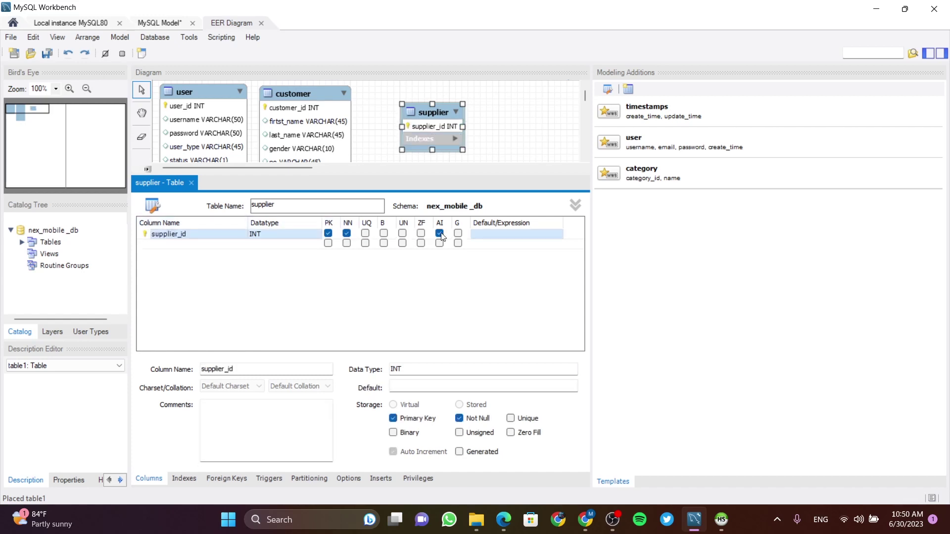
- Add VARCHAR(45) columns first_name and last_name to the supplier table
double_click(189, 244)
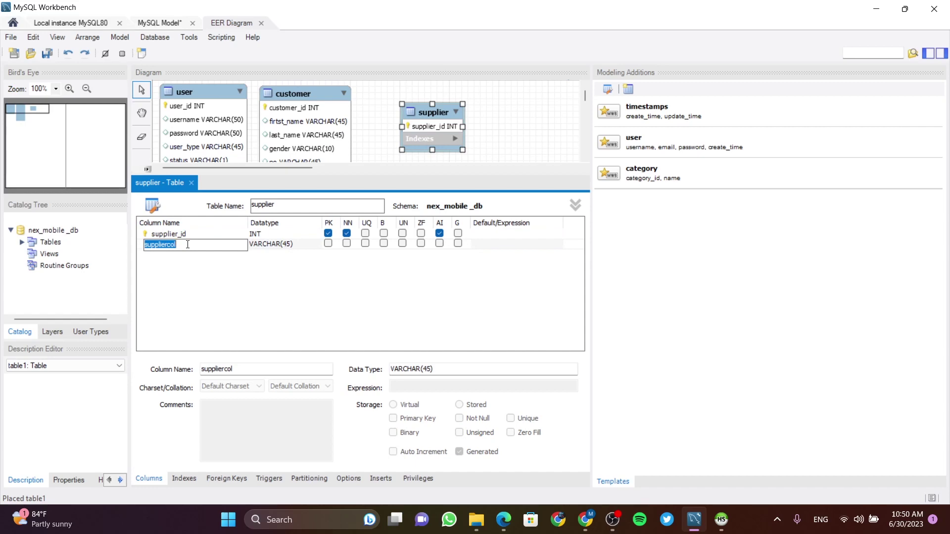
text(fis)
key(BackSpace)
text(rst_name)
double_click(186, 254)
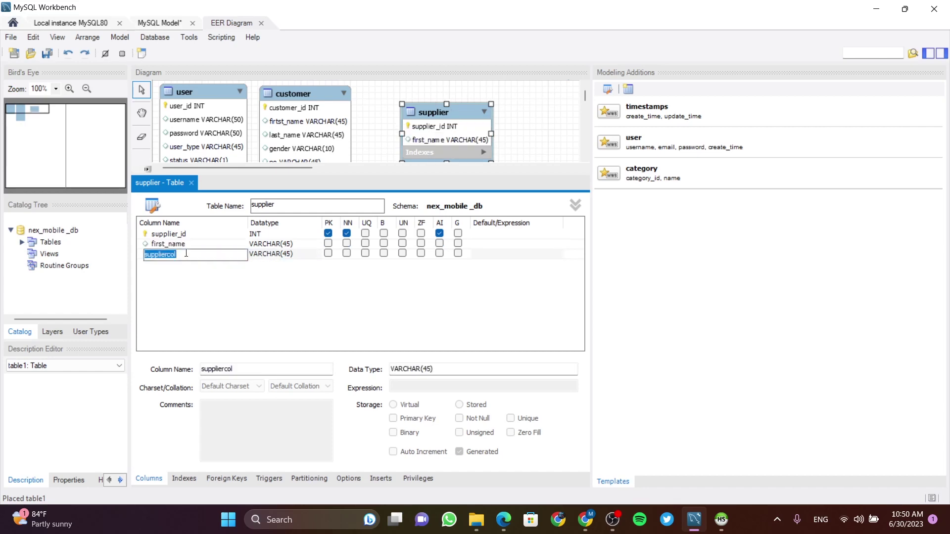
text(last_name)
- Add a VARCHAR(10) column gender to the supplier table
double_click(177, 263)
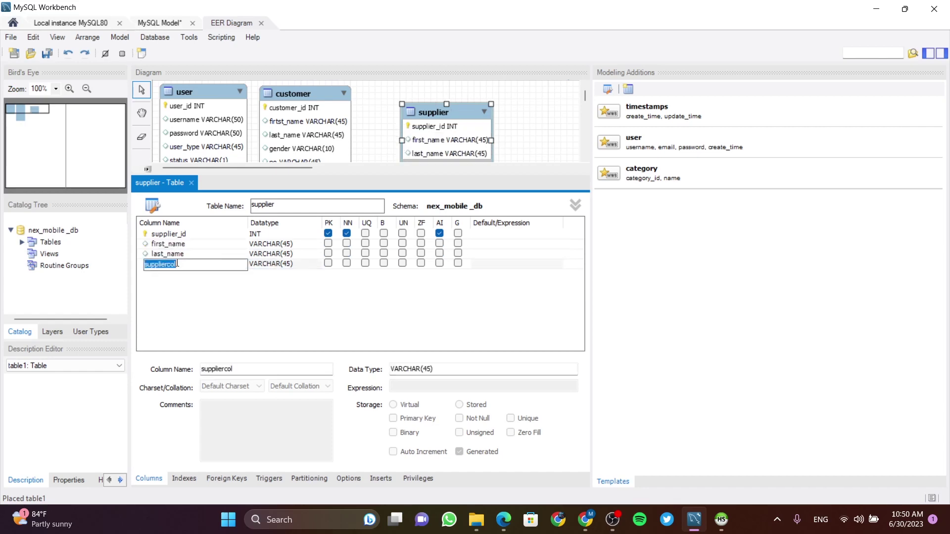
text(gender)
click(291, 264)
click(292, 264)
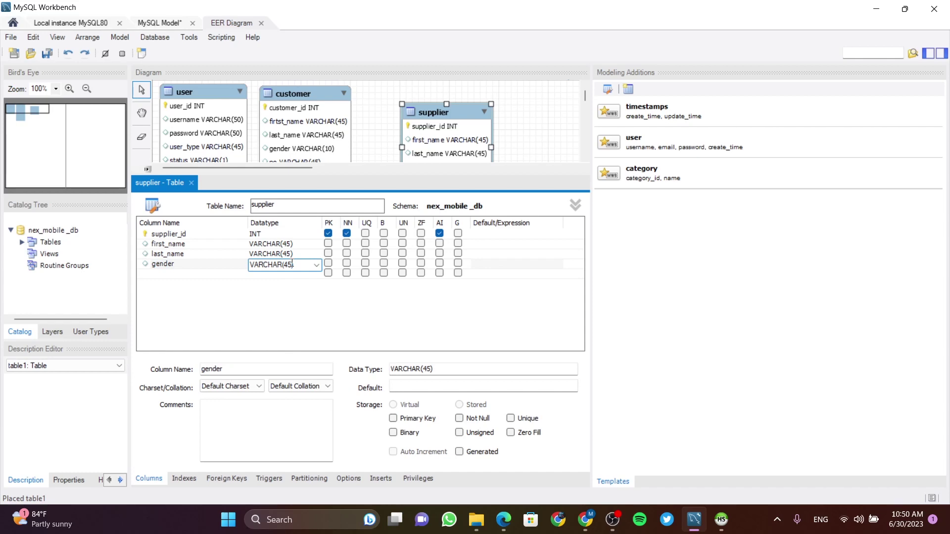
key(BackSpace)
key(BackSpace)
text(10)
- Rename the supplier table's gender column to no and set its datatype to VARCHAR(45)
click(191, 274)
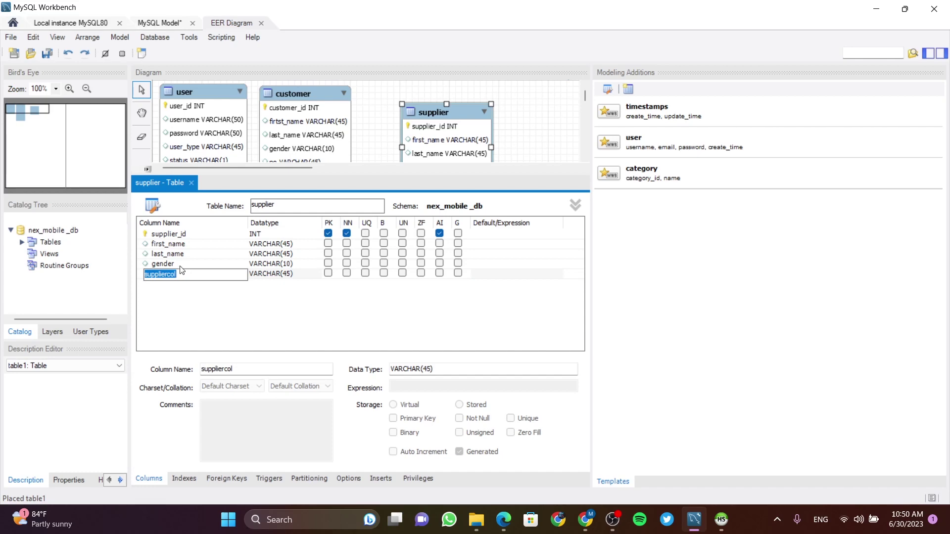
double_click(180, 265)
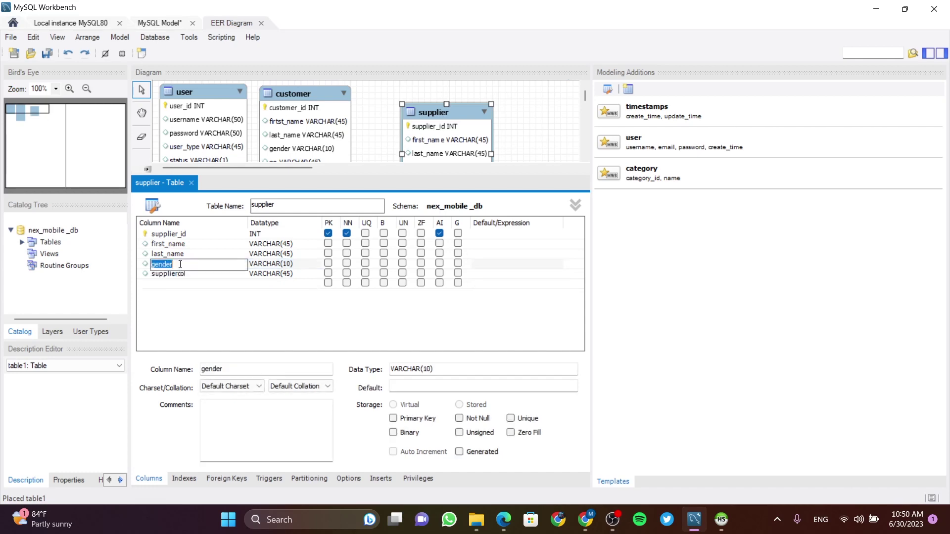
text(no)
click(288, 264)
click(288, 265)
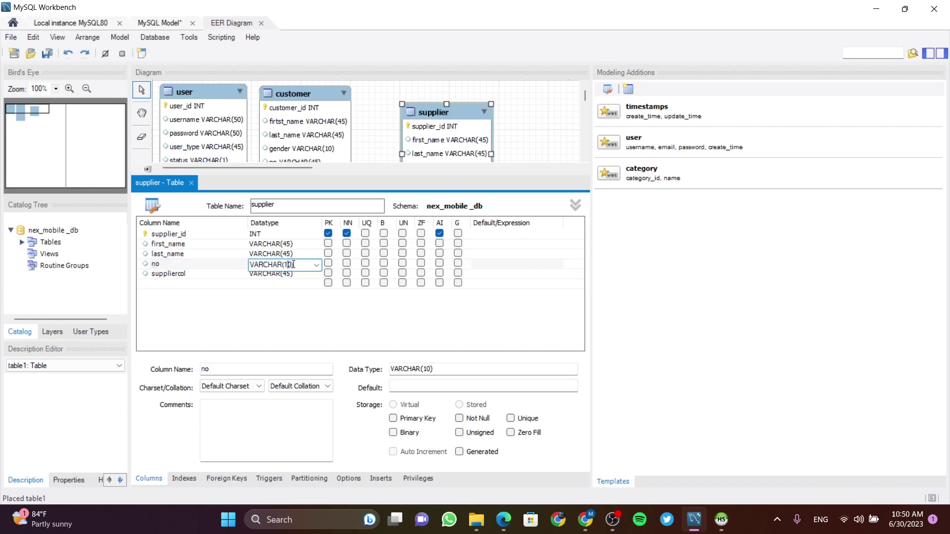
key(BackSpace)
text(4)
key(Delete)
text(5)
- Add VARCHAR(45) columns street_1, street_2 and city to the supplier table
click(192, 275)
click(194, 273)
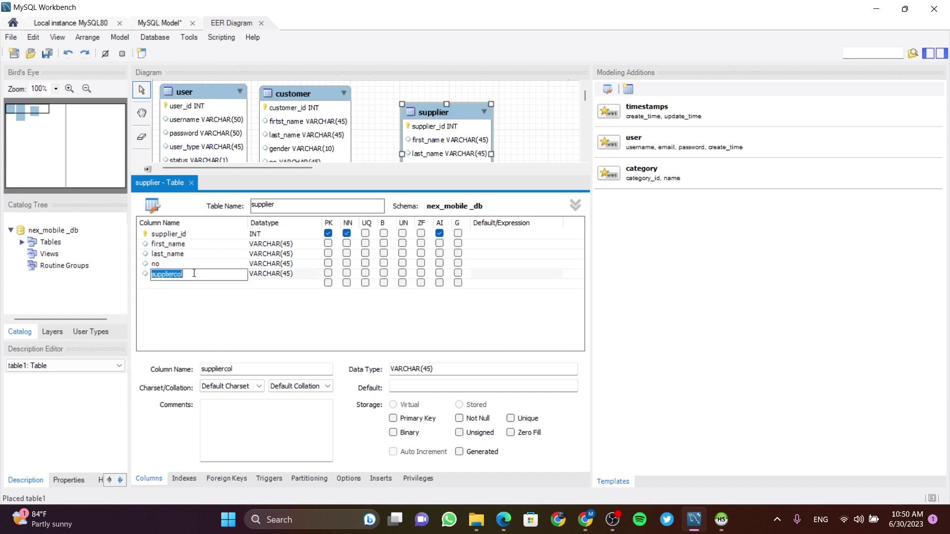
text(street)
text(_1)
click(180, 285)
click(181, 290)
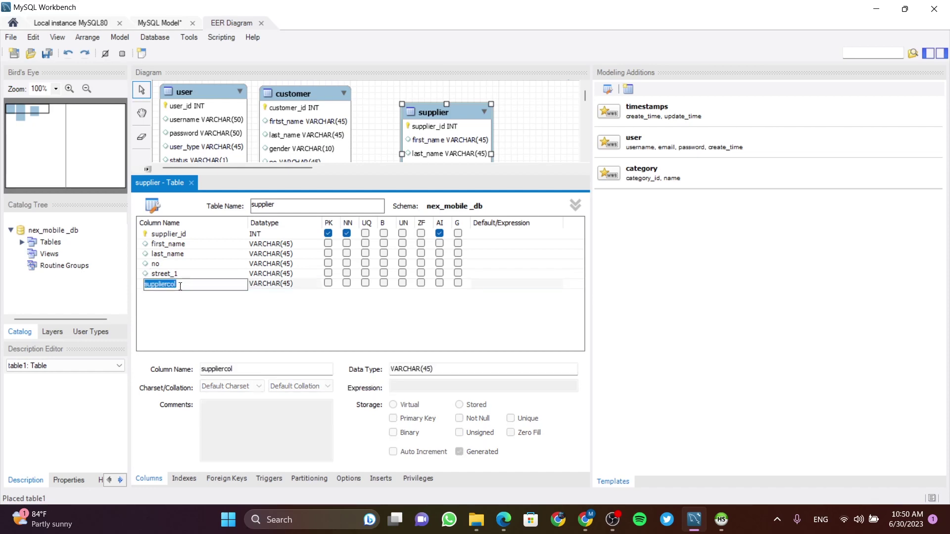
text(street_2_2)
click(175, 293)
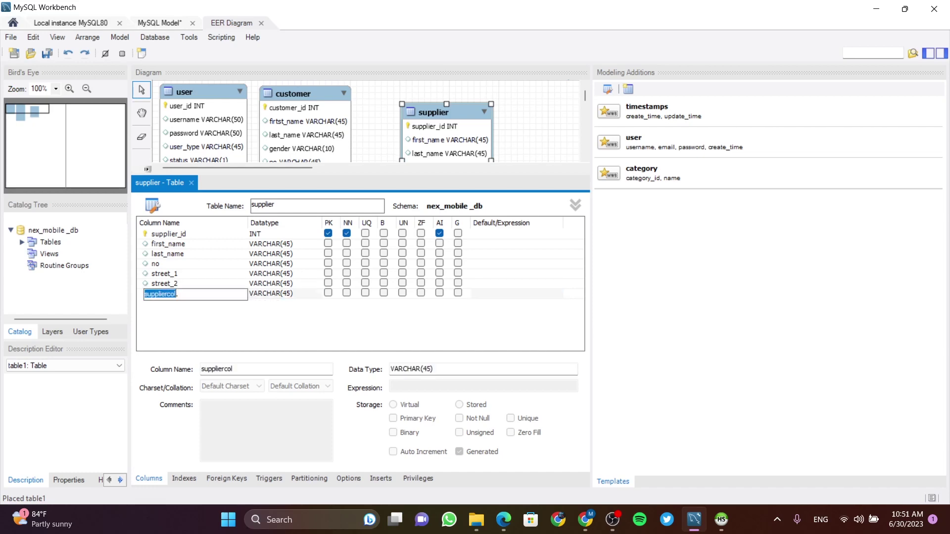
text(city)
- Add a VARCHAR(10) column contact_no to the supplier table below city
click(198, 304)
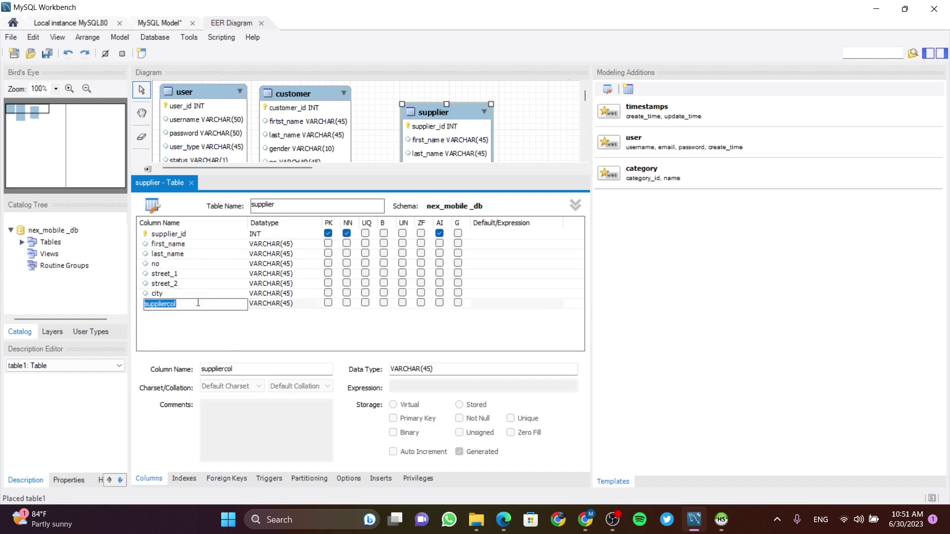
text(contact_no)
click(289, 303)
click(287, 304)
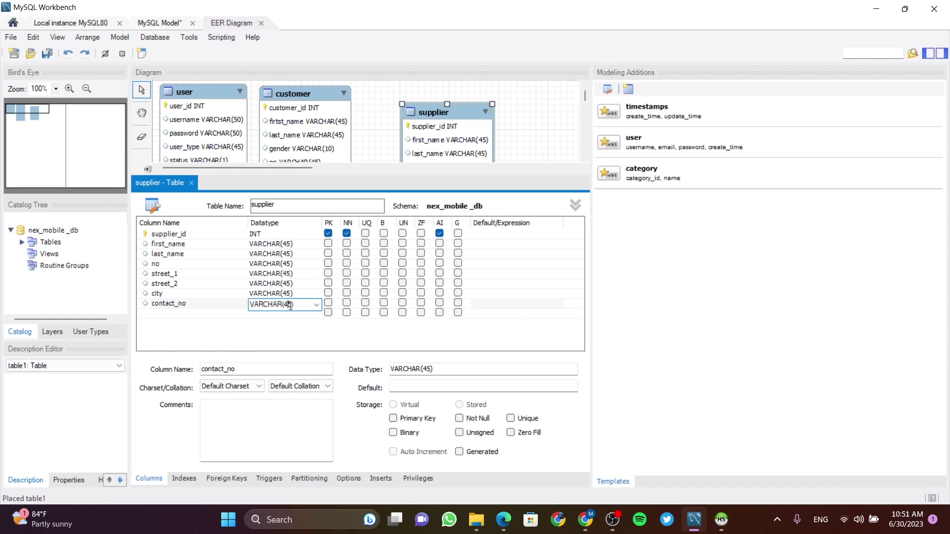
key(BackSpace)
text(1)
key(BackSpace)
text(0)
- Add a VARCHAR(45) column email and a VARCHAR(1) column status to the supplier table, and close its table editor
click(180, 313)
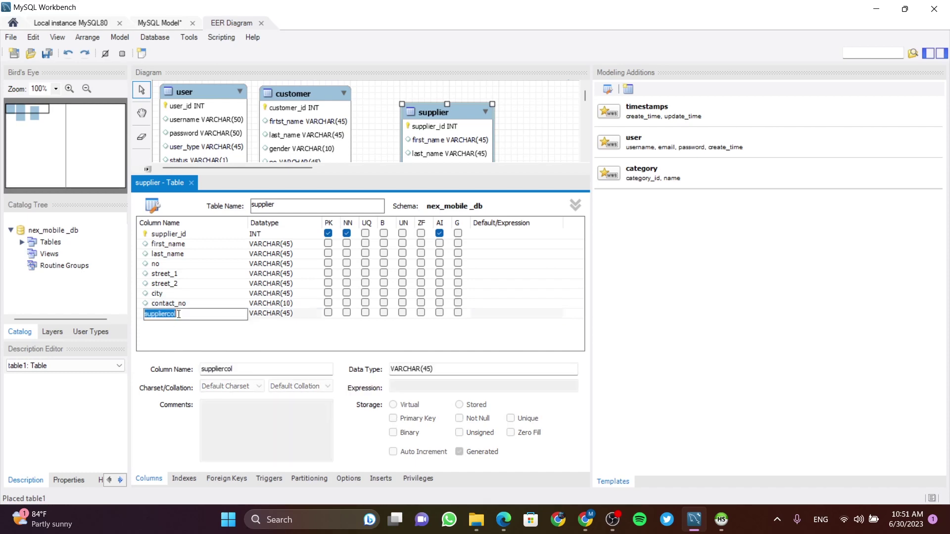
text(email)
click(167, 324)
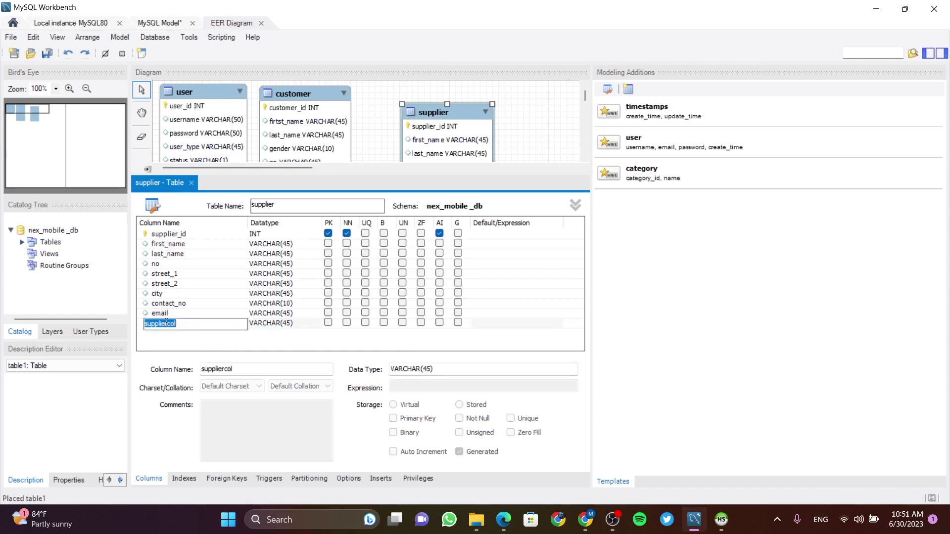
text(status)
click(293, 323)
click(292, 324)
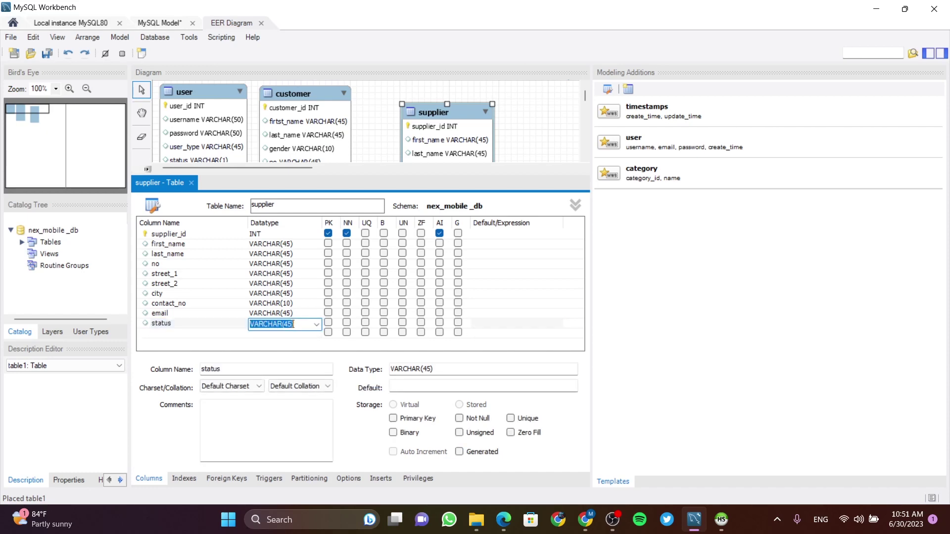
key(BackSpace)
key(BackSpace)
key(BackSpace)
text(1))
click(191, 183)
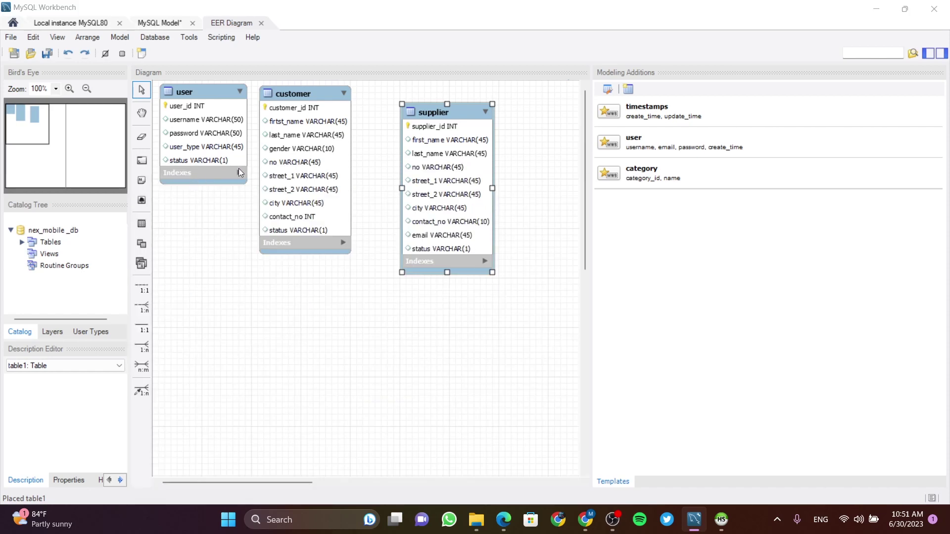
- Move the supplier table close beside the customer table in the diagram and align the two tables in a row
drag(429, 115, 391, 99)
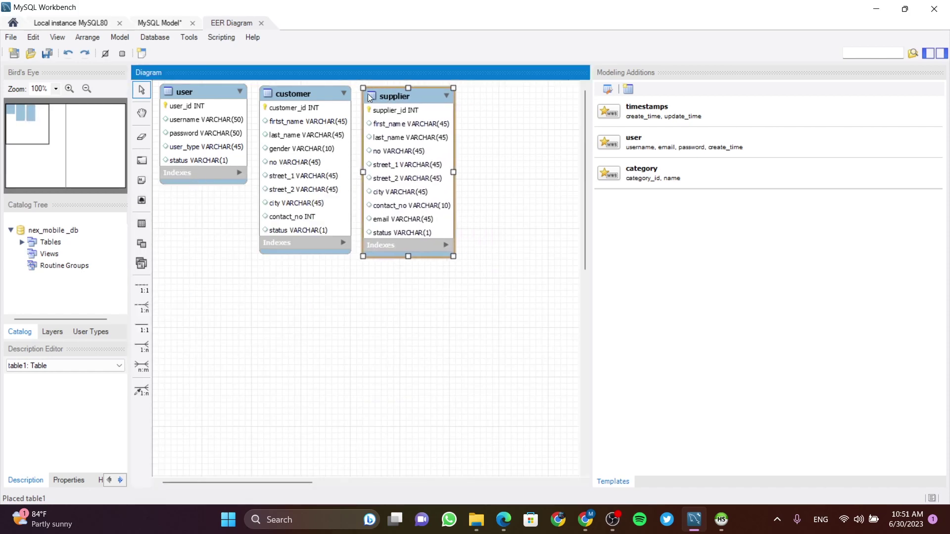
drag(328, 97, 389, 100)
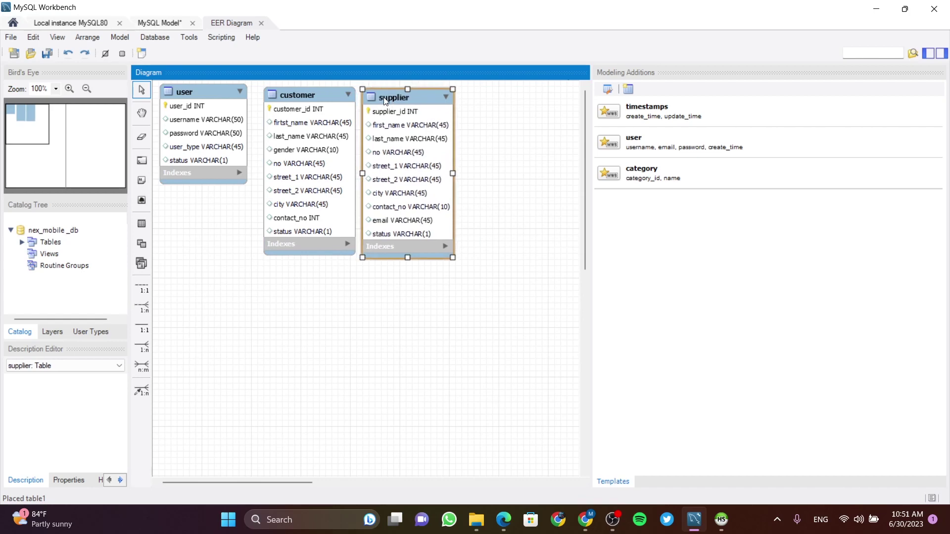
drag(320, 98, 318, 102)
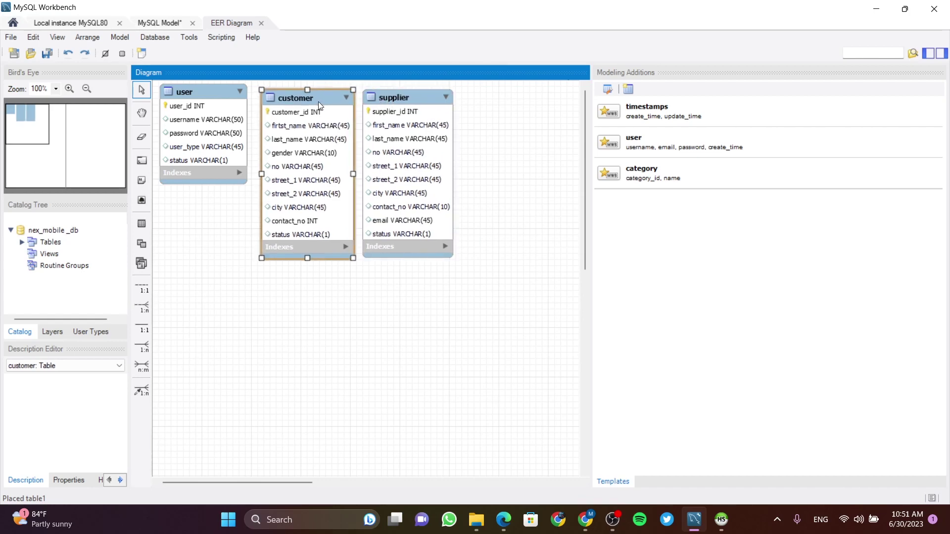